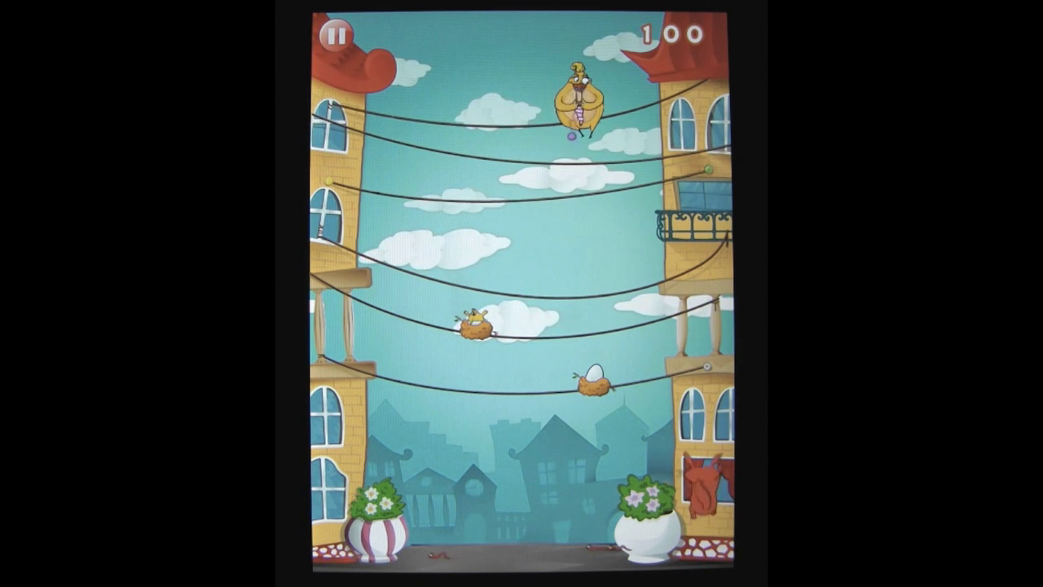
click(602, 378)
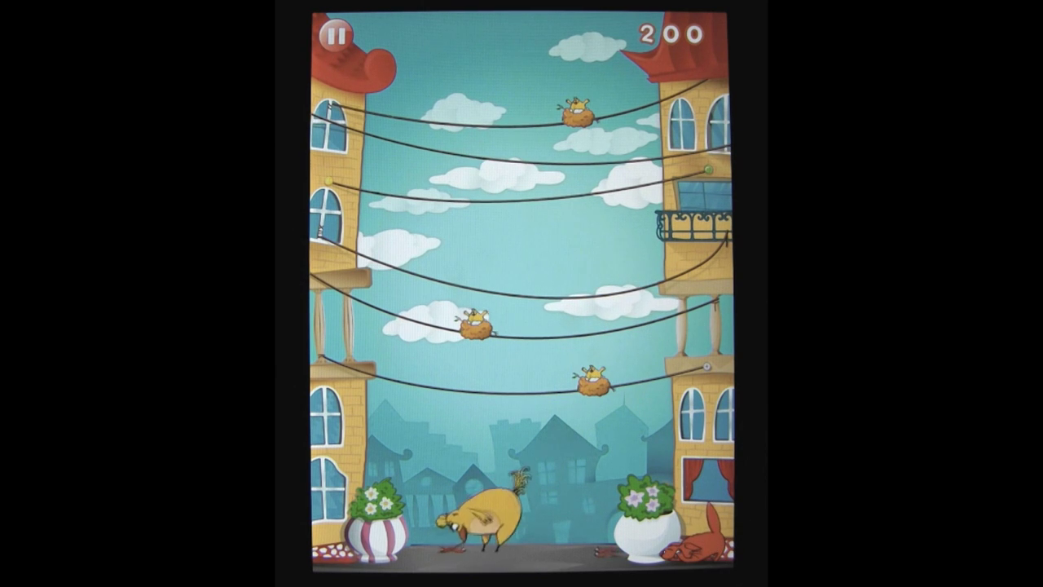
click(652, 381)
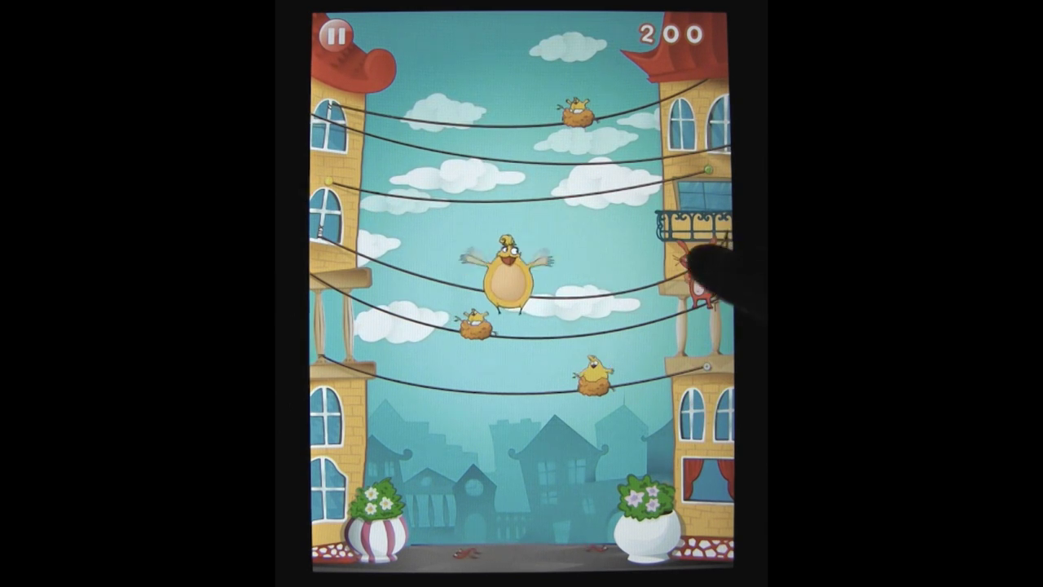
click(715, 260)
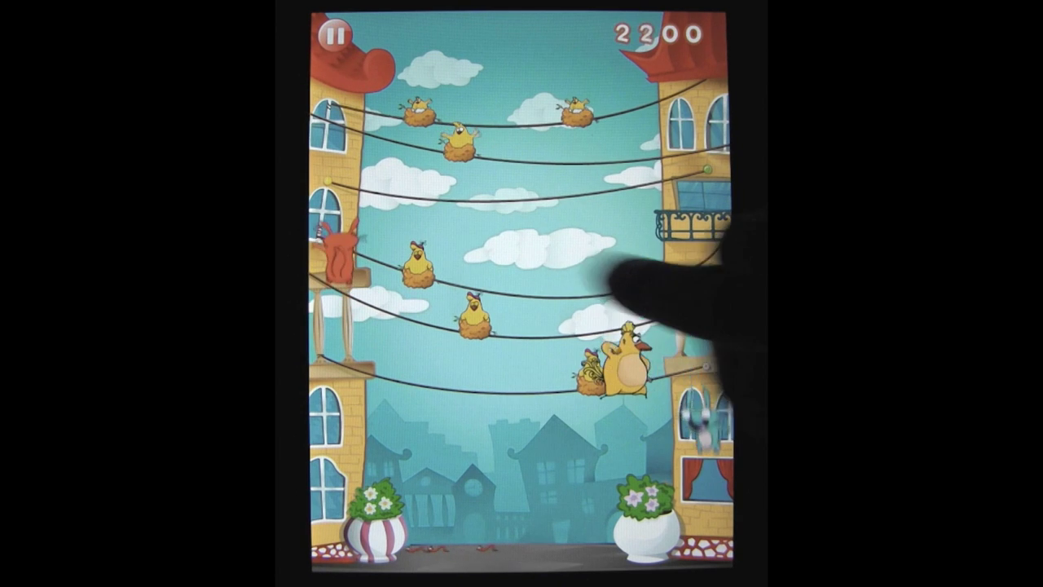
click(346, 187)
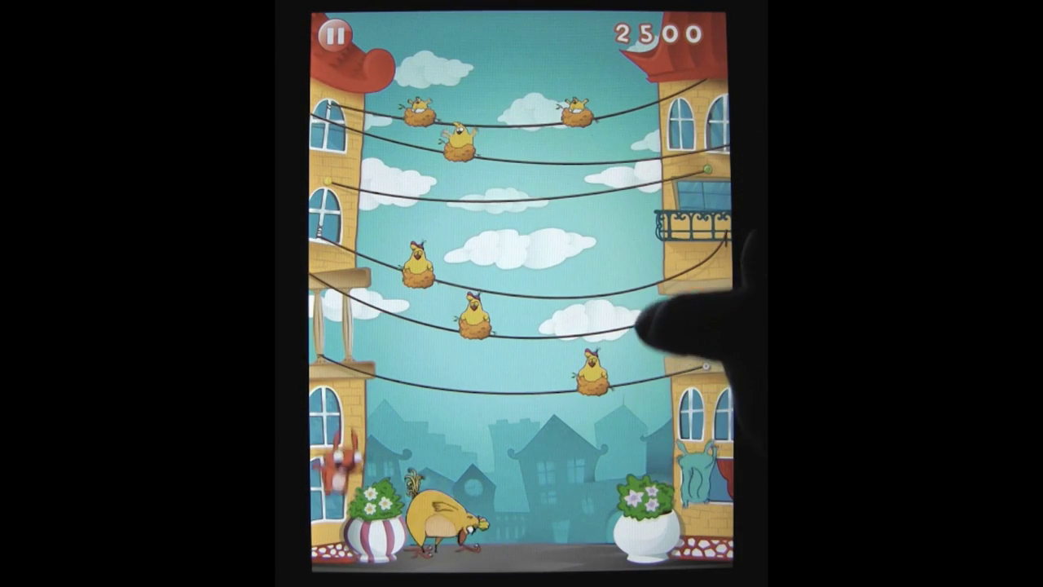
click(453, 140)
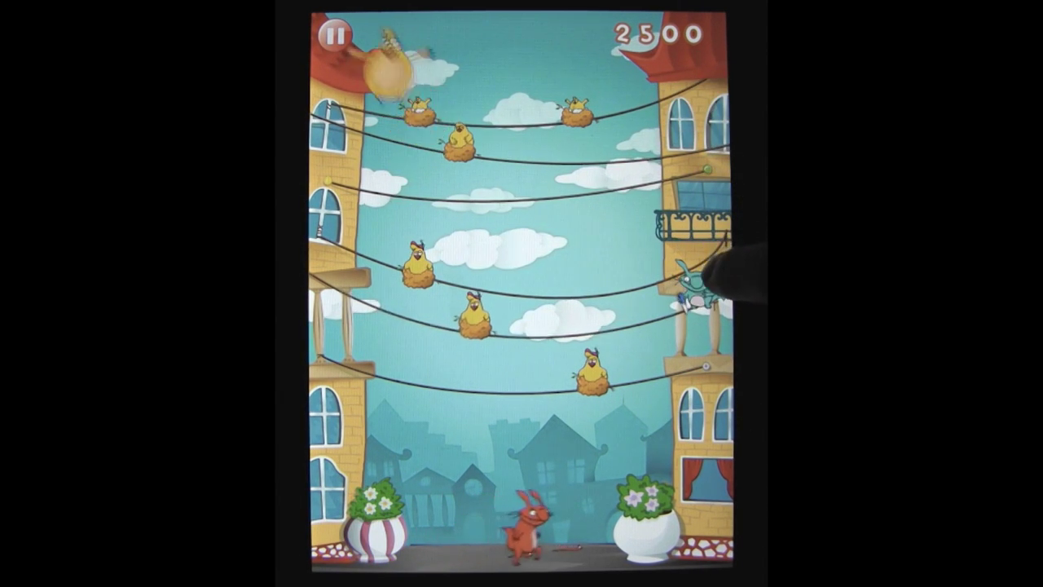
click(717, 253)
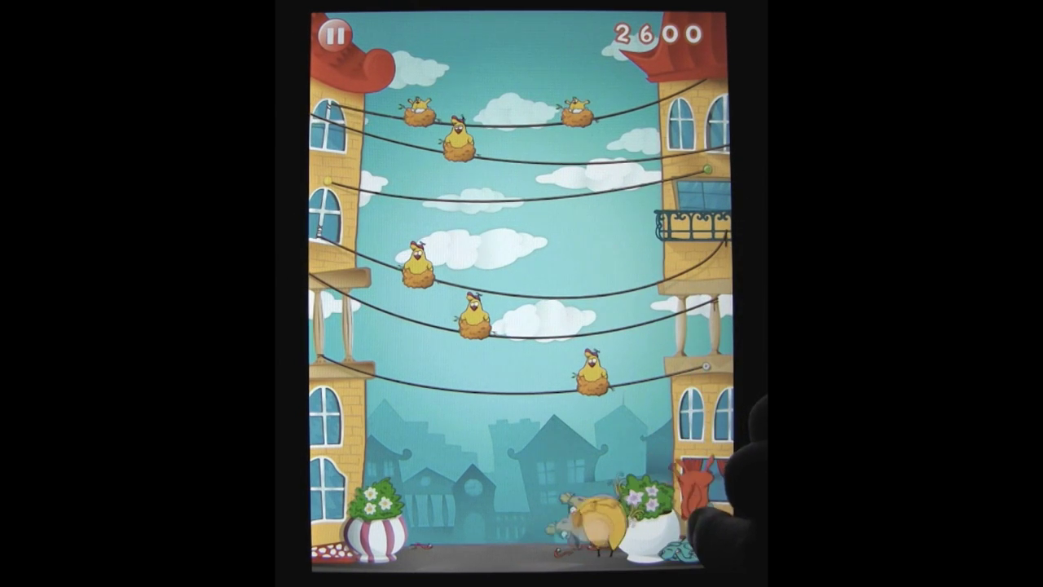
click(574, 110)
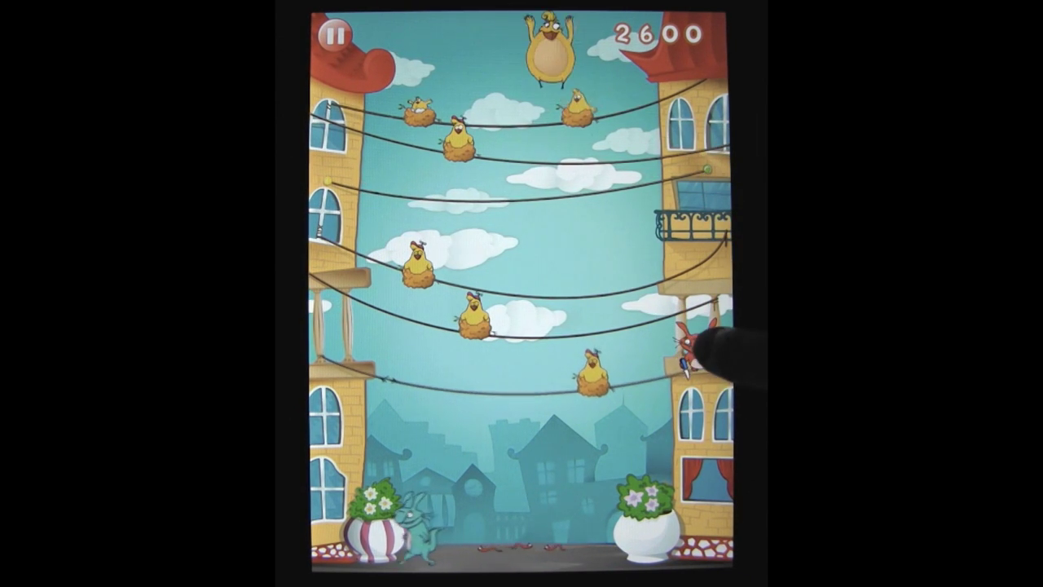
click(709, 342)
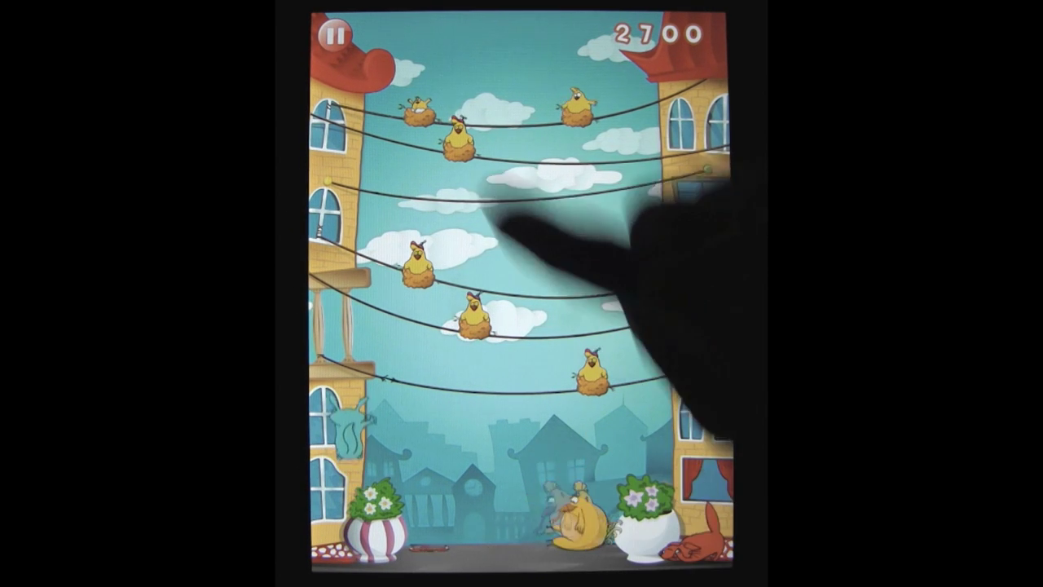
click(478, 114)
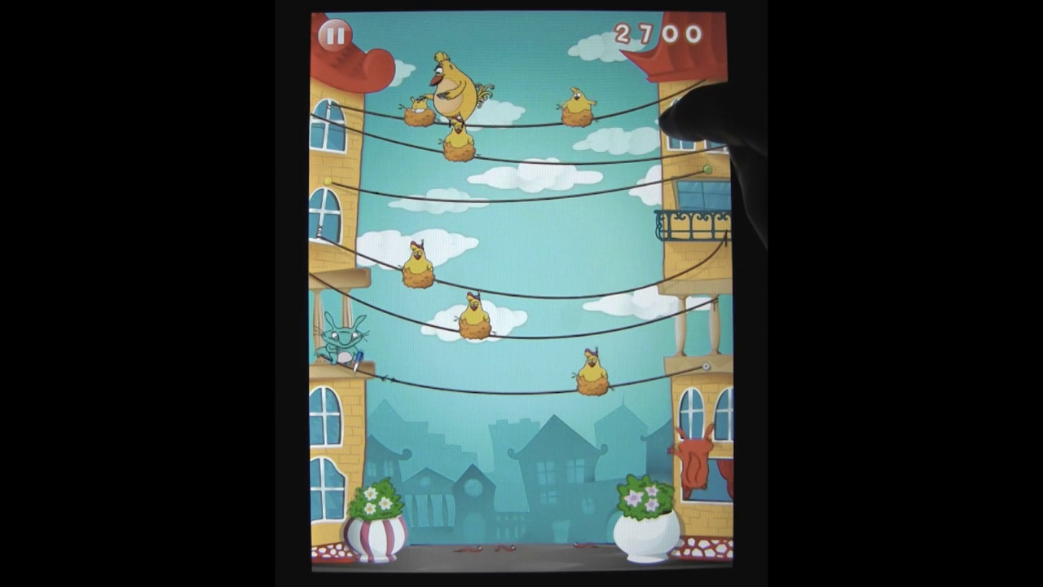
click(338, 346)
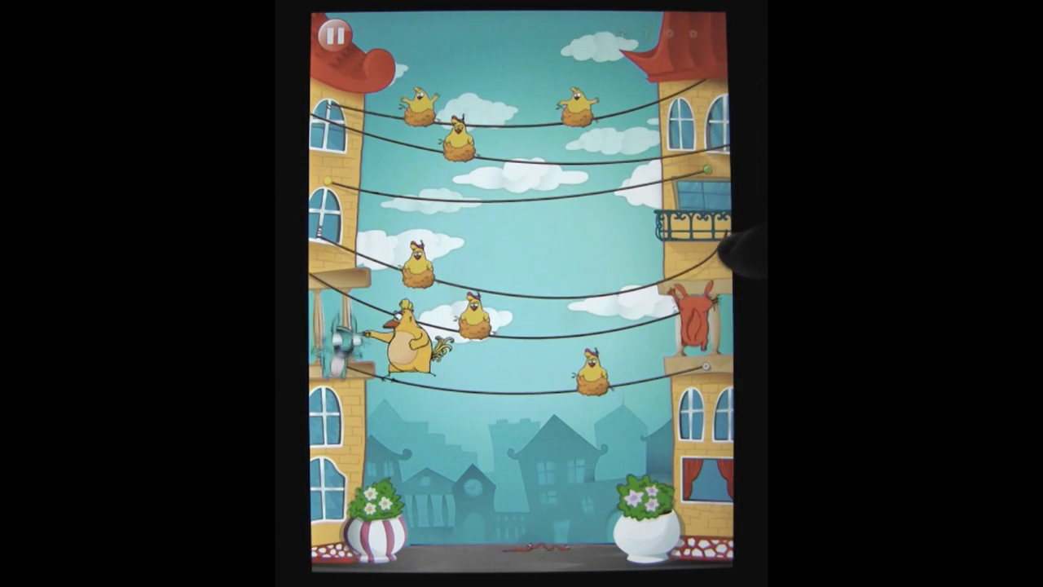
click(699, 294)
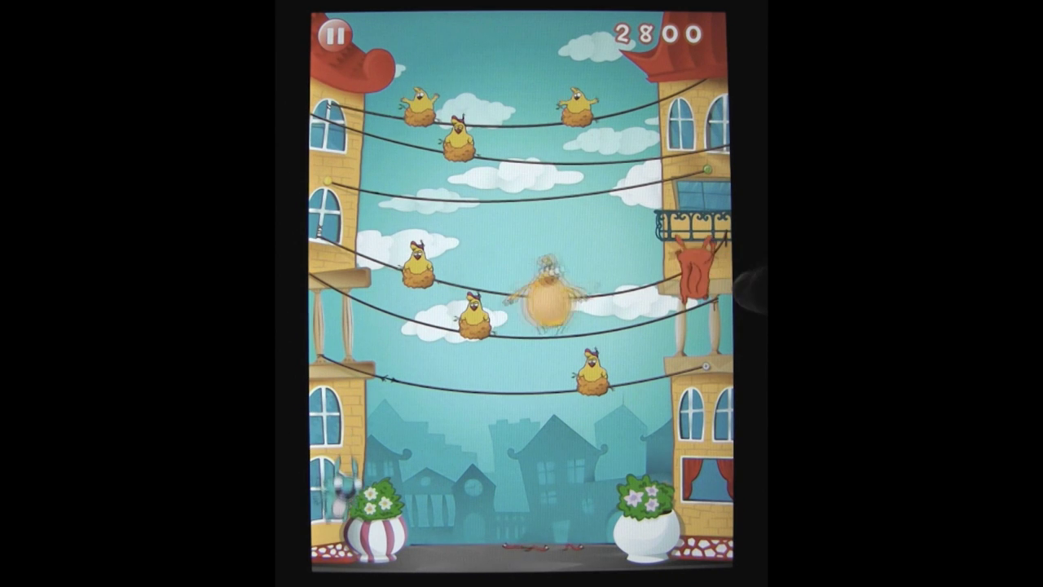
click(702, 395)
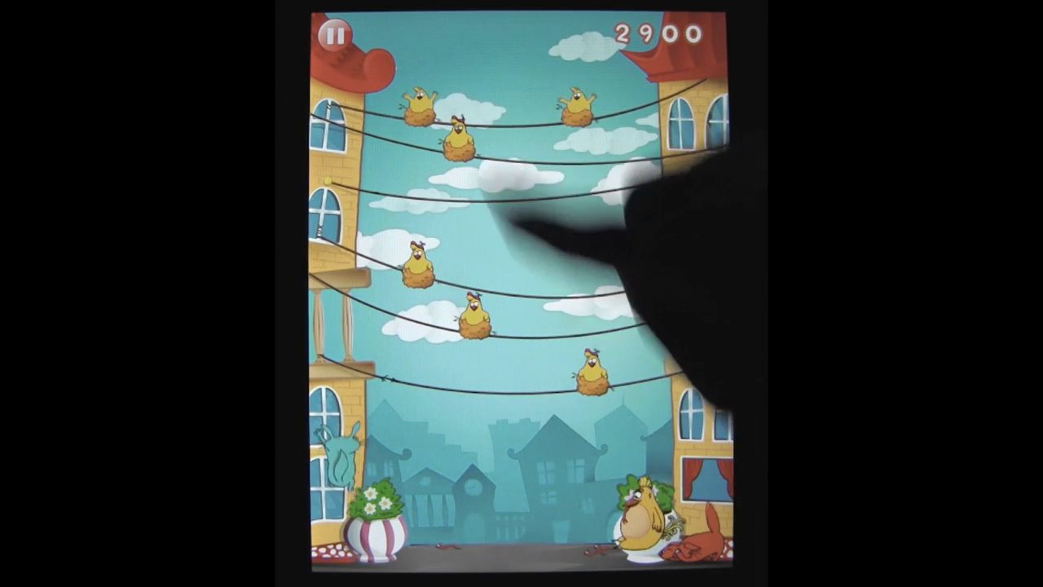
click(460, 135)
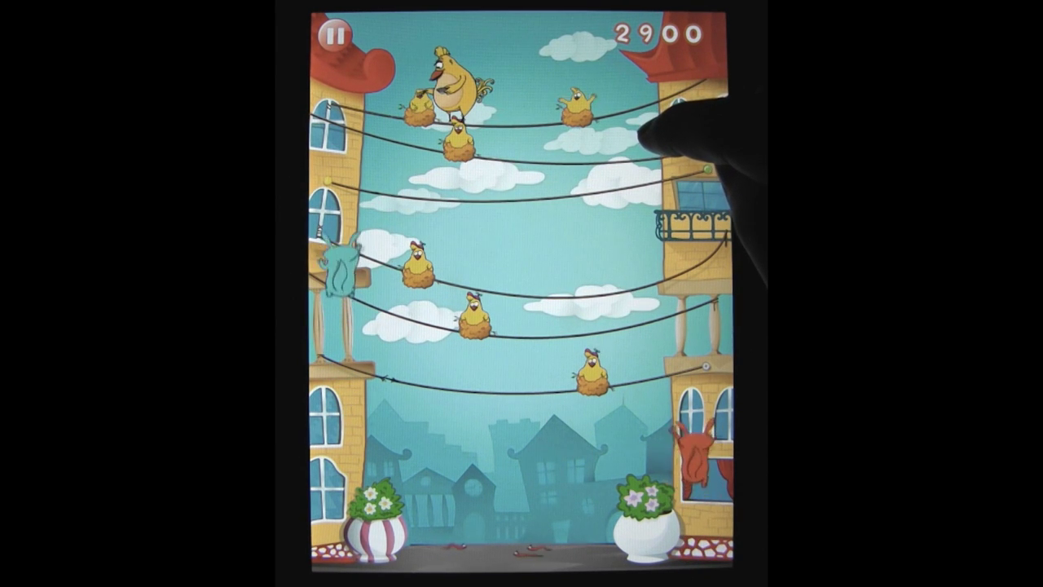
click(351, 228)
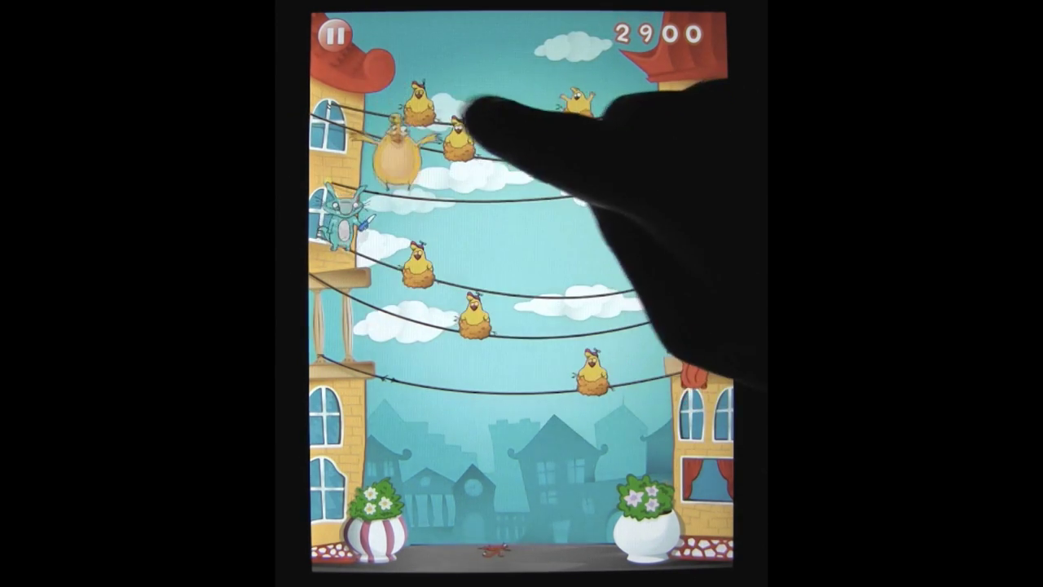
click(692, 346)
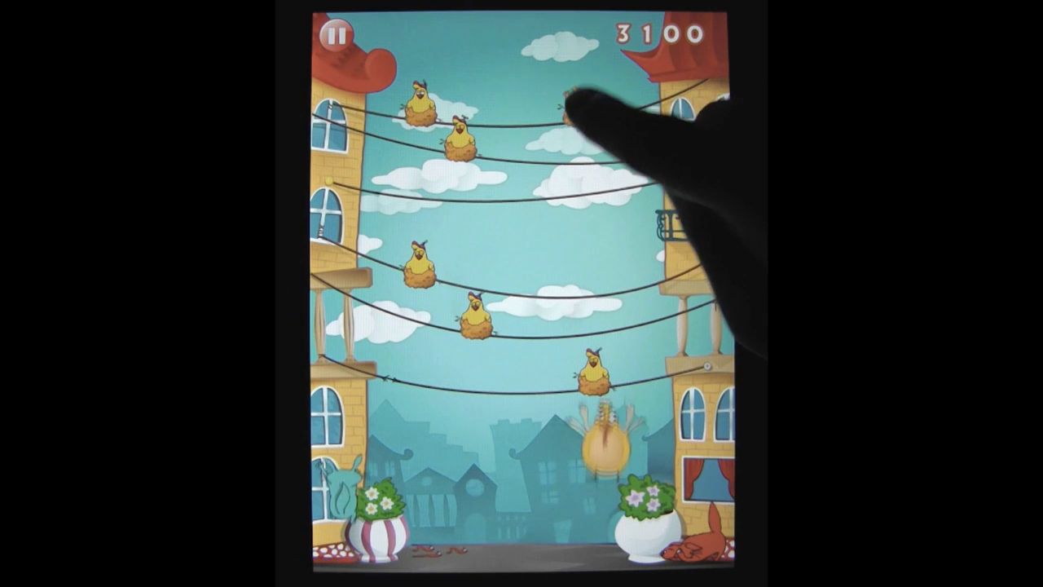
click(611, 102)
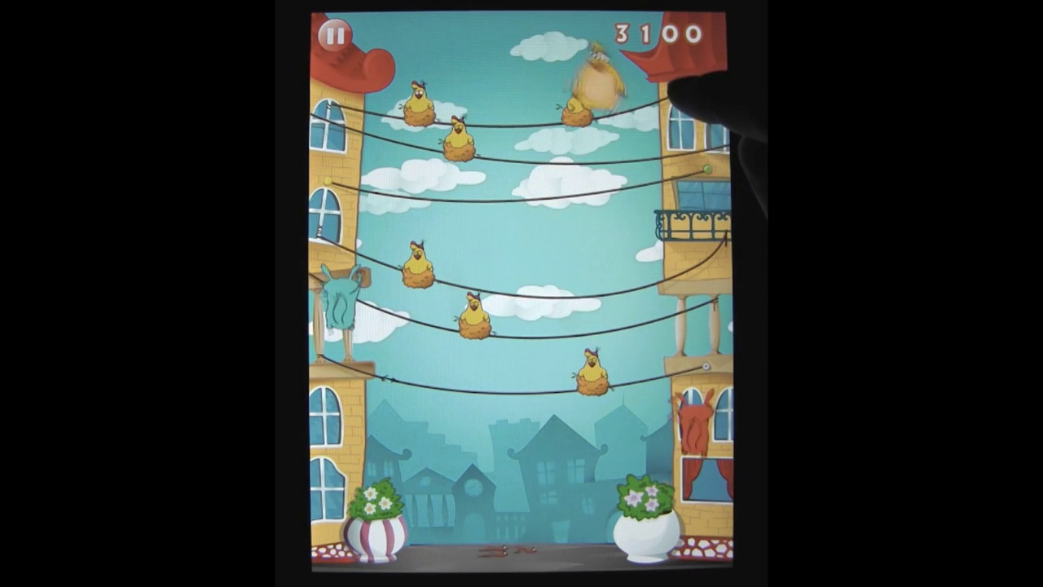
click(461, 236)
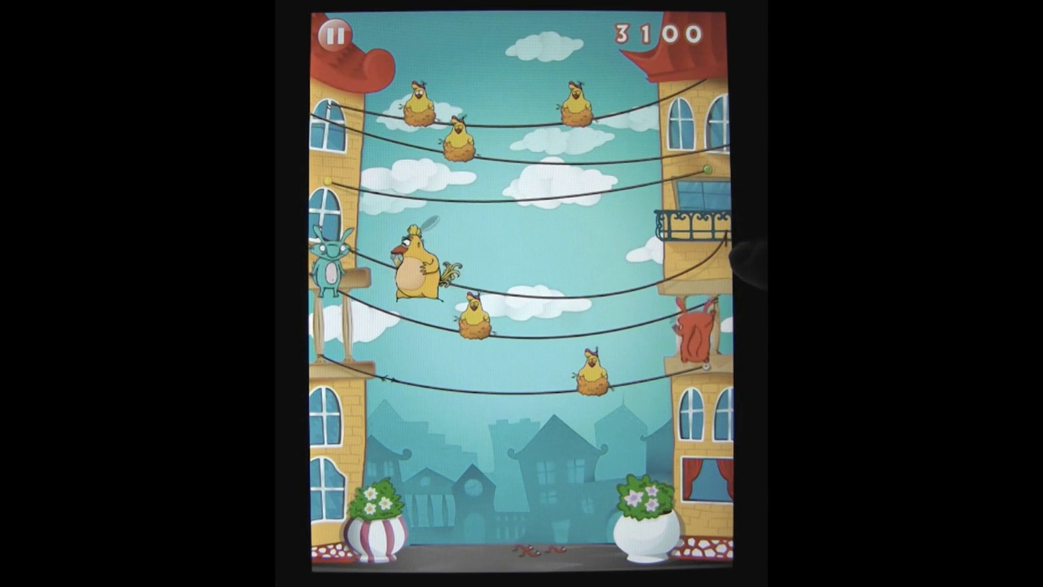
click(716, 281)
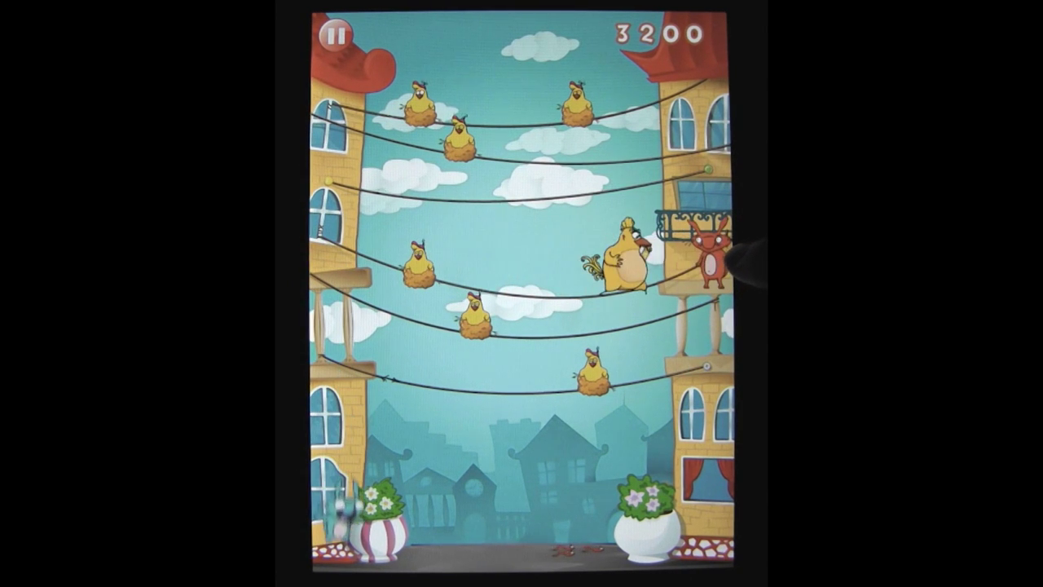
click(717, 513)
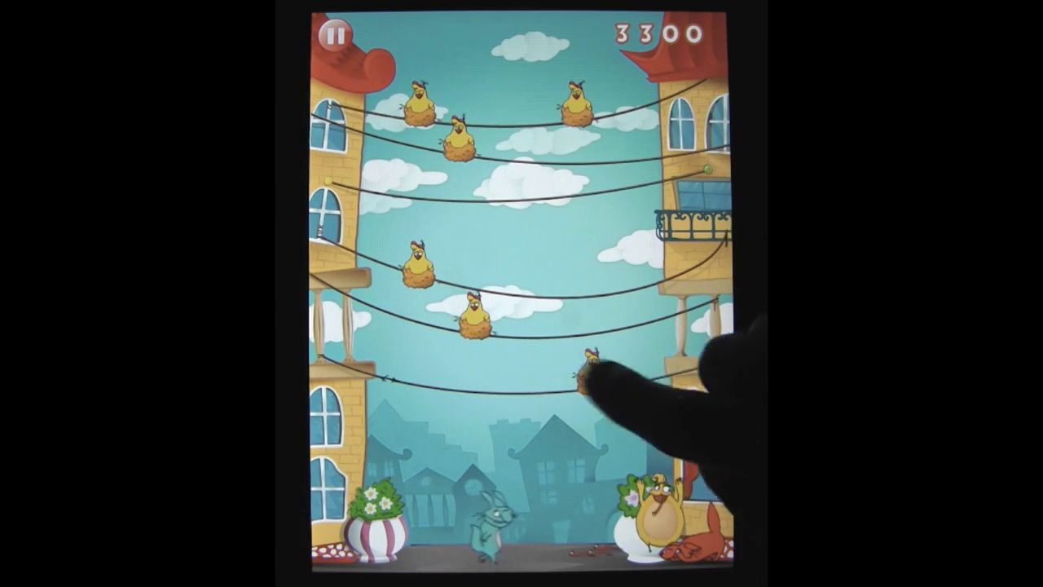
click(651, 370)
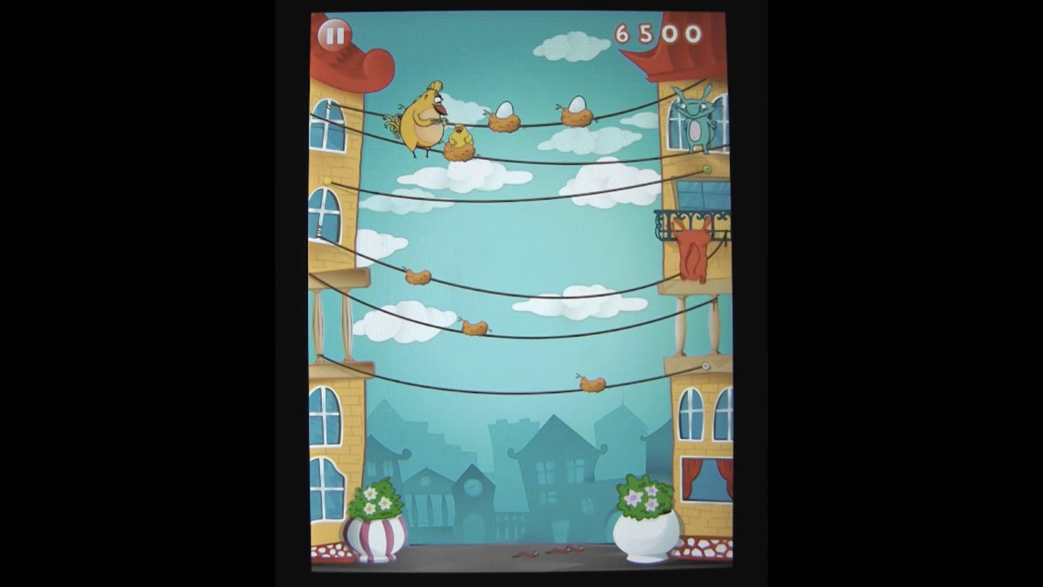
click(693, 163)
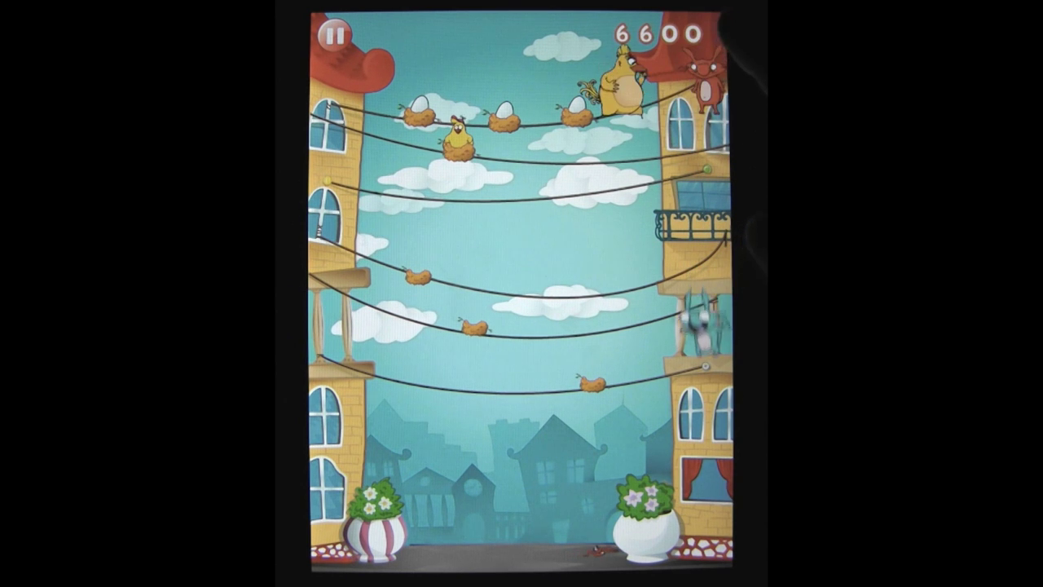
click(698, 514)
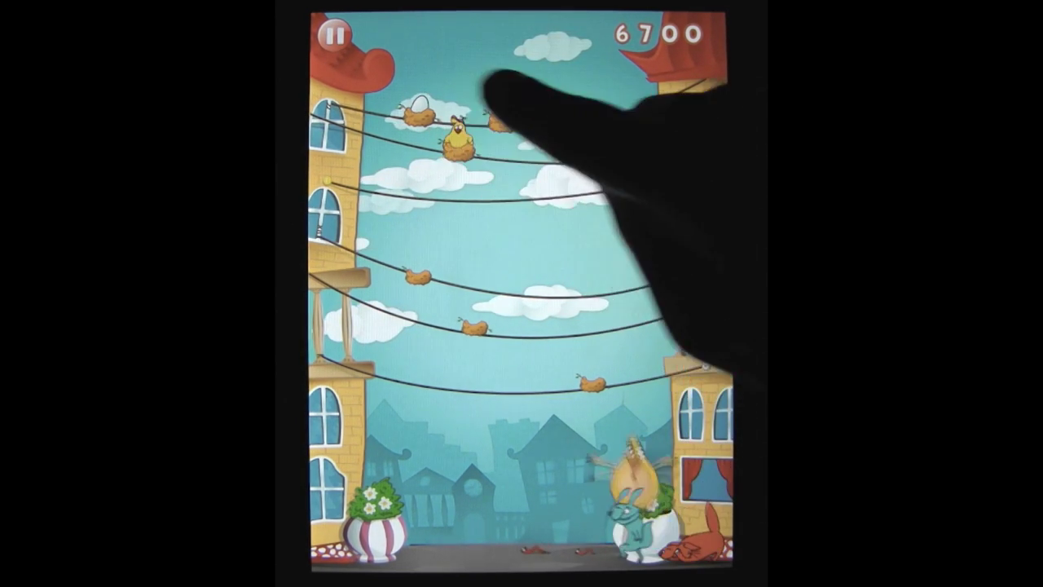
click(498, 102)
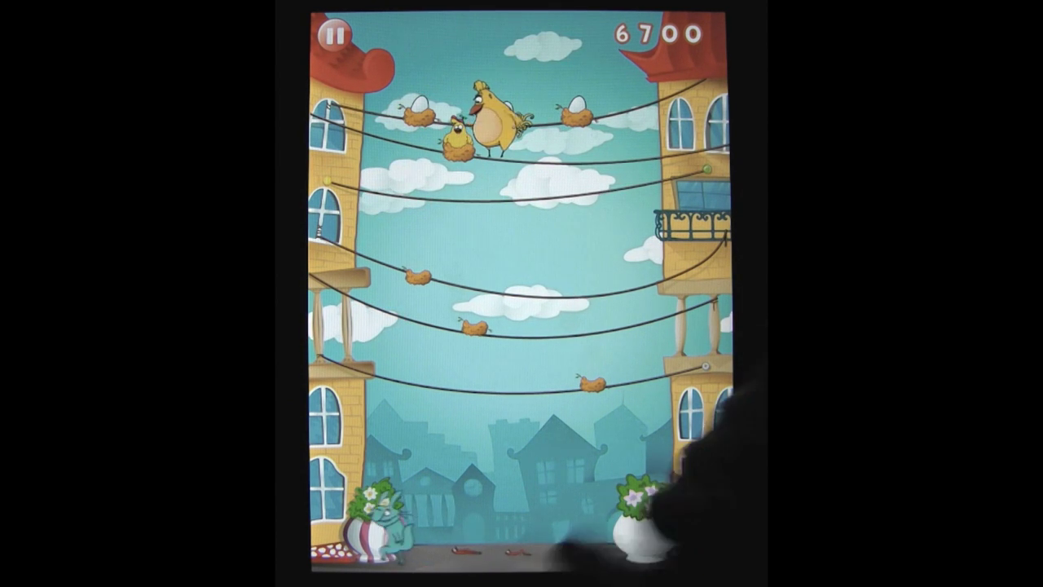
click(693, 497)
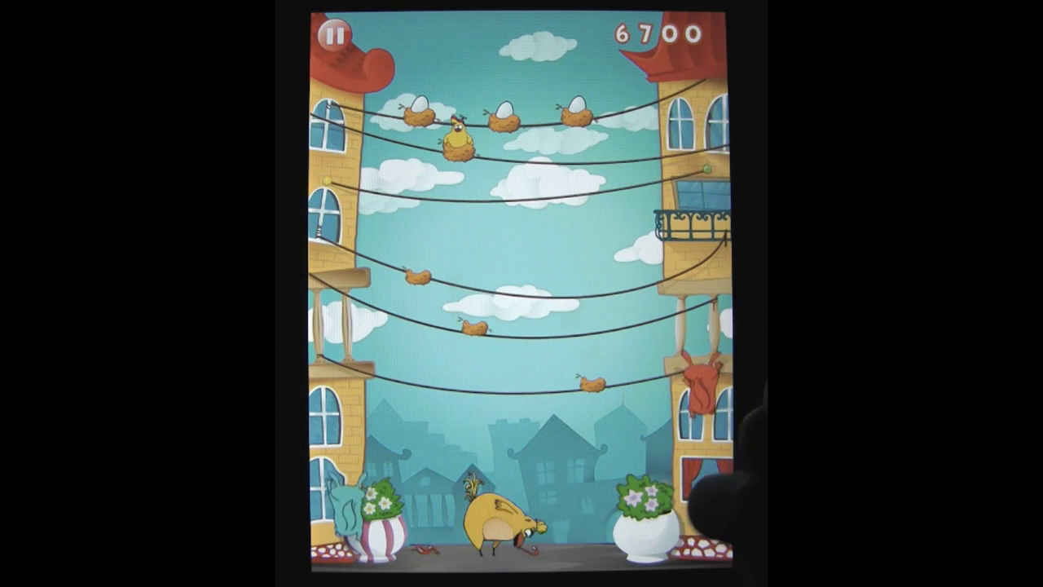
click(482, 120)
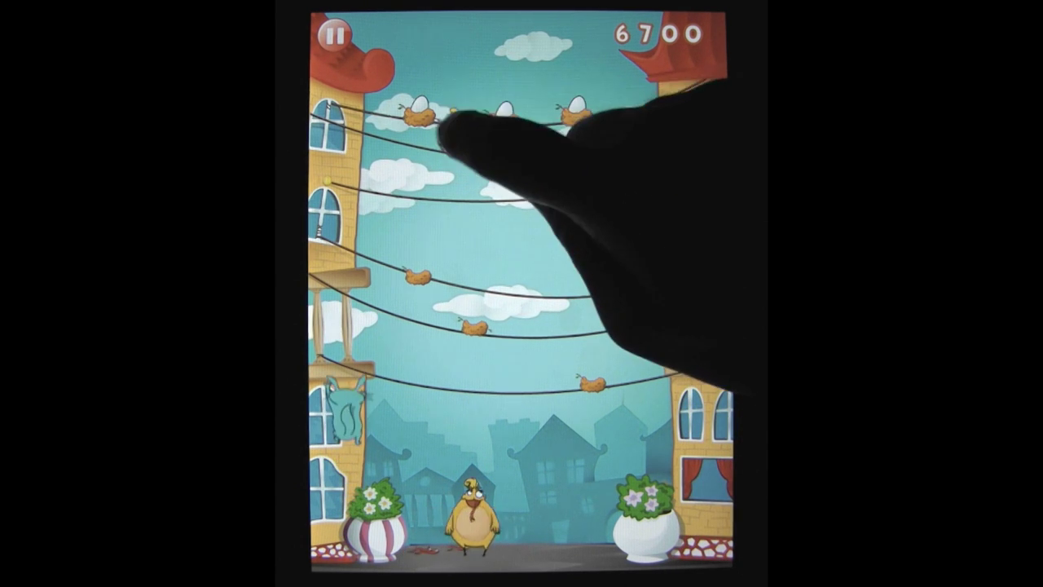
click(479, 119)
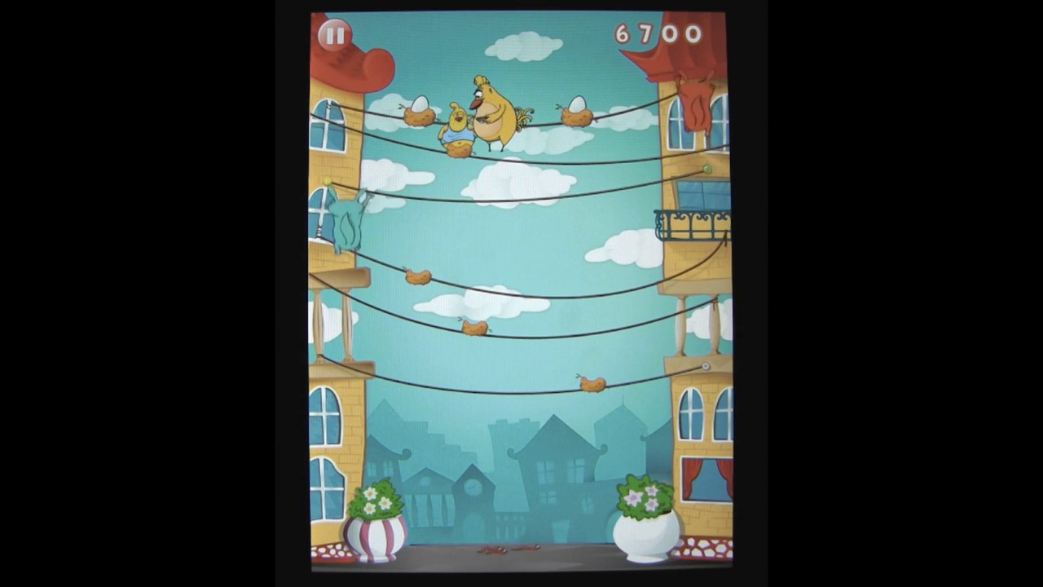
drag(692, 65, 338, 70)
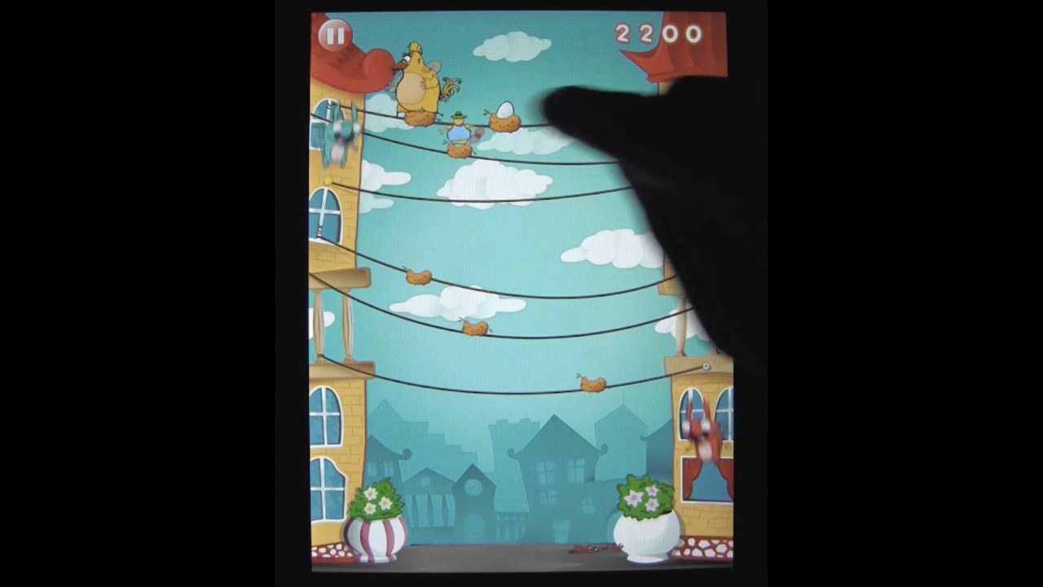
drag(668, 102, 407, 93)
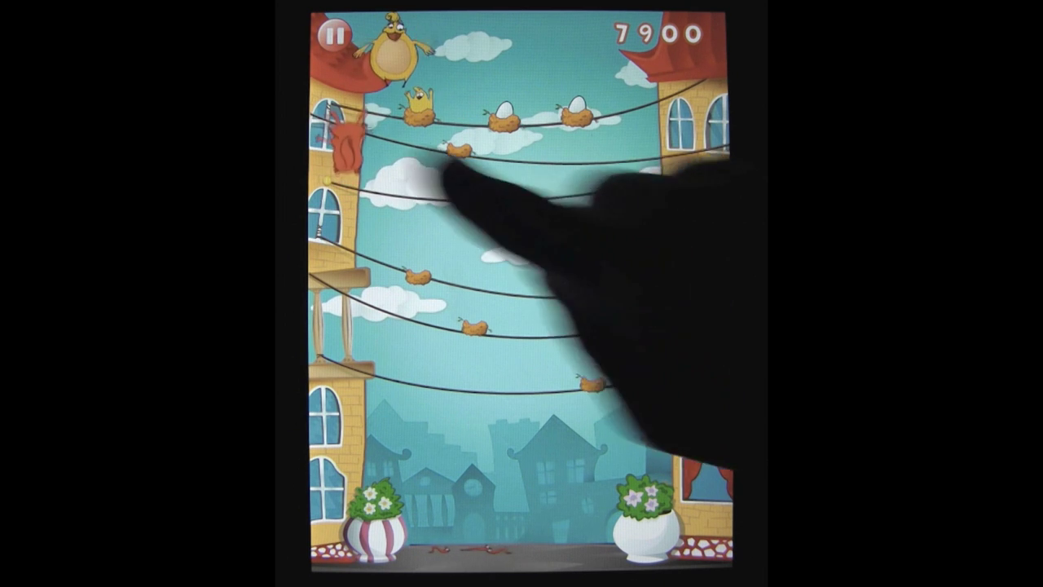
click(717, 167)
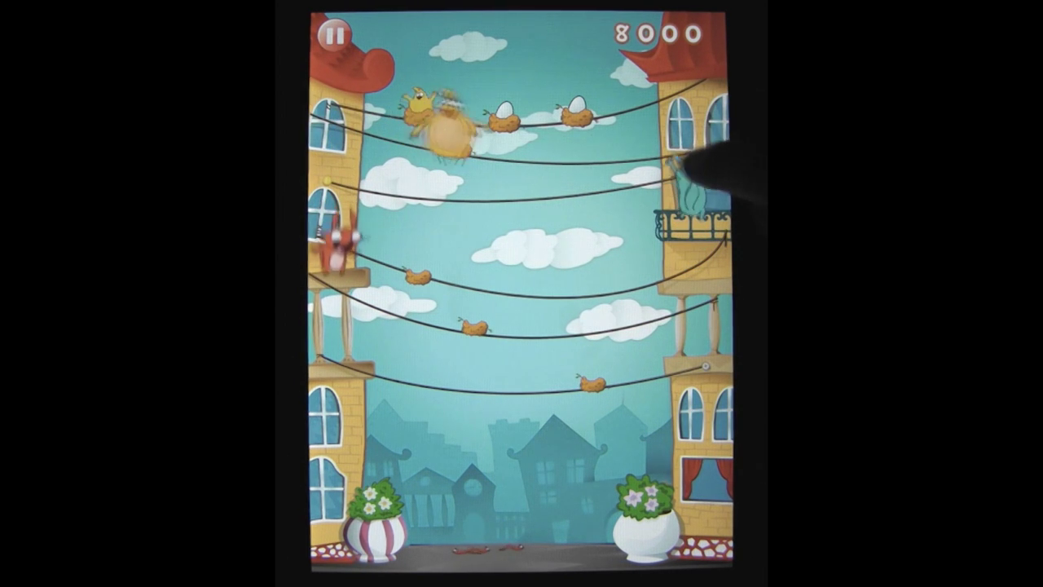